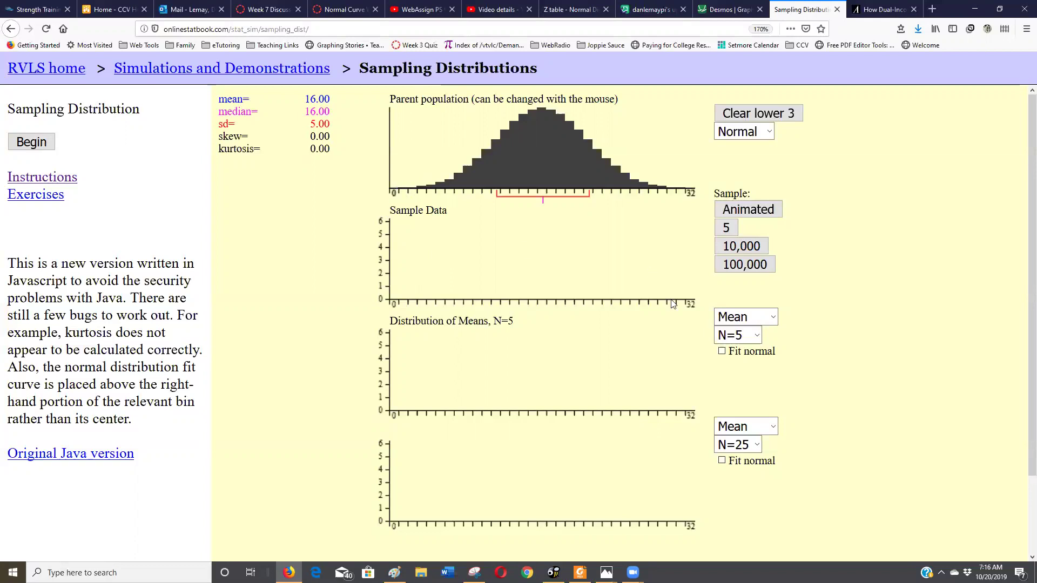
- Keep the first means plot at N=5 and redraw the parent population right-skewed (mean 9.31, sd 6.95)
left_click(753, 340)
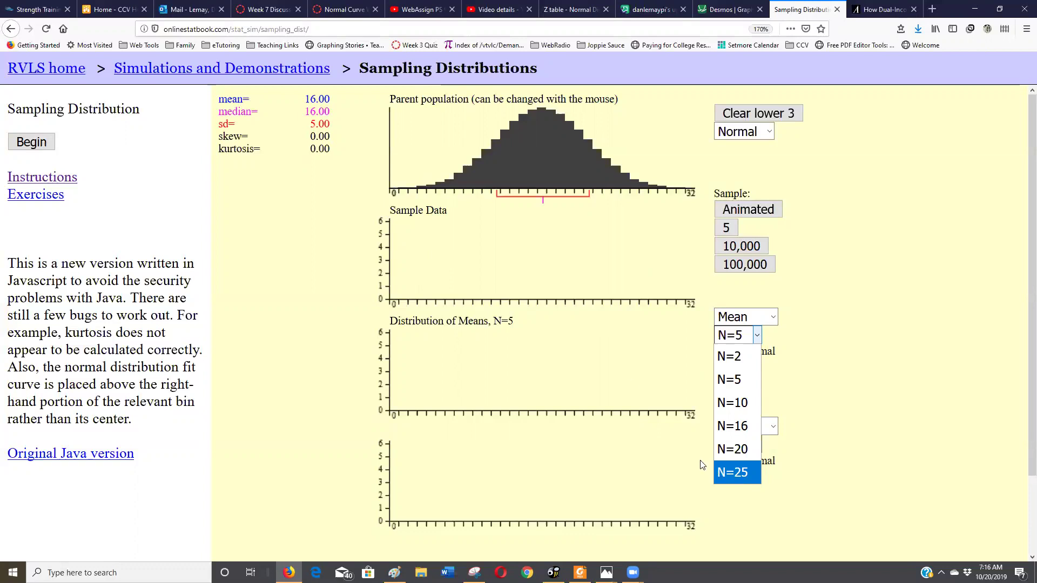
left_click(503, 226)
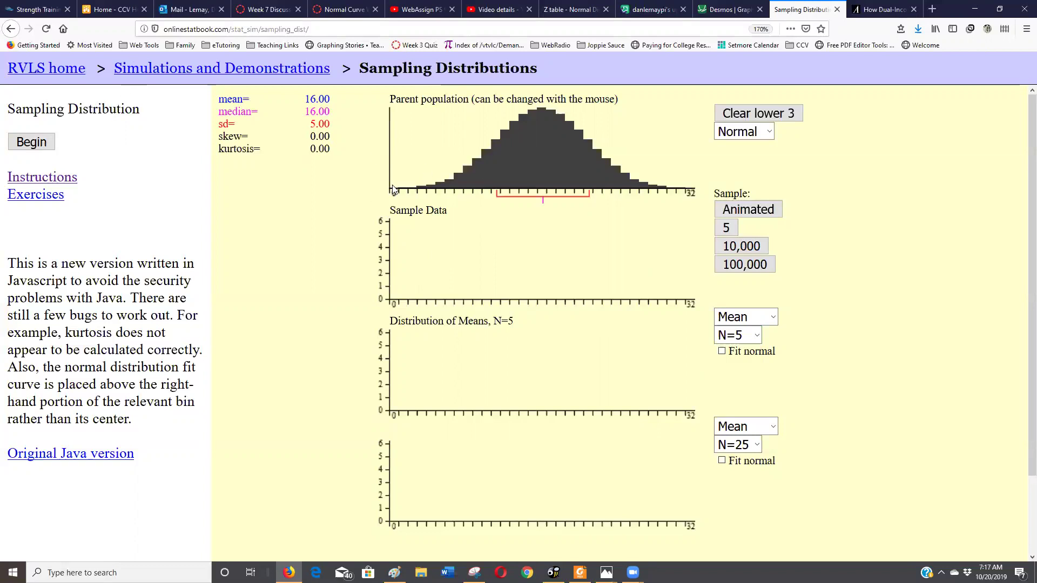
mouse_move(393, 186)
left_mouse_down()
mouse_move(409, 134)
mouse_move(427, 122)
mouse_move(464, 125)
mouse_move(568, 182)
mouse_move(638, 196)
mouse_move(680, 187)
mouse_move(627, 187)
mouse_move(590, 171)
mouse_move(669, 185)
mouse_move(673, 212)
mouse_move(655, 248)
left_mouse_up()
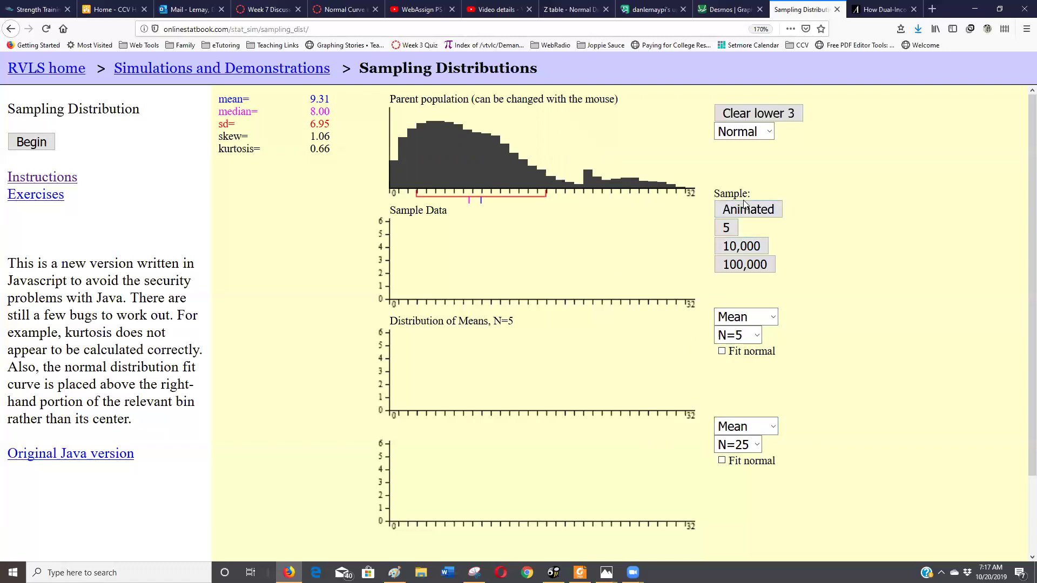
- Run animated samples one at a time until each means plot holds 2 reps with median 8.50
left_click(752, 211)
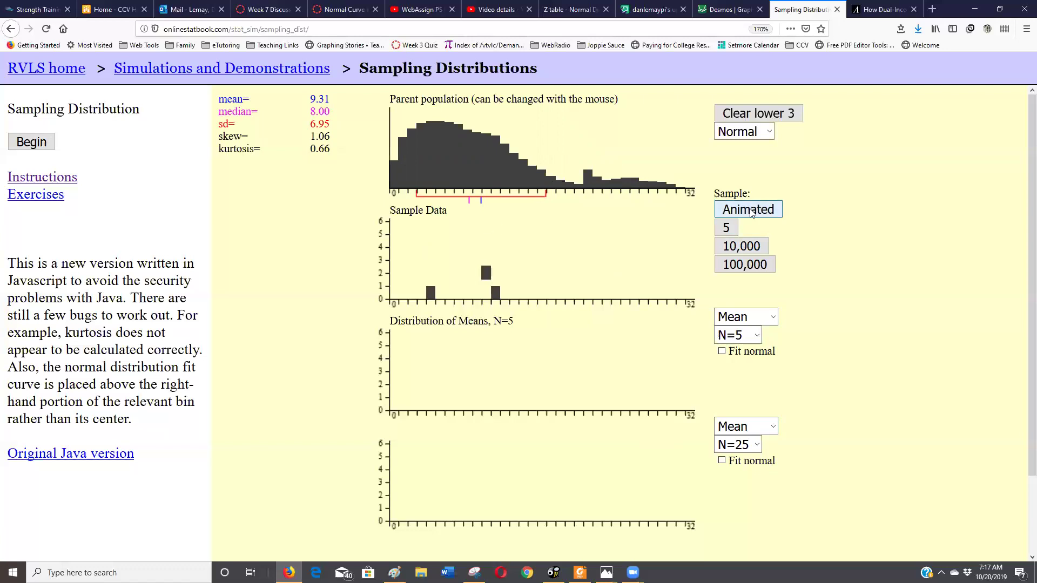
left_click(752, 211)
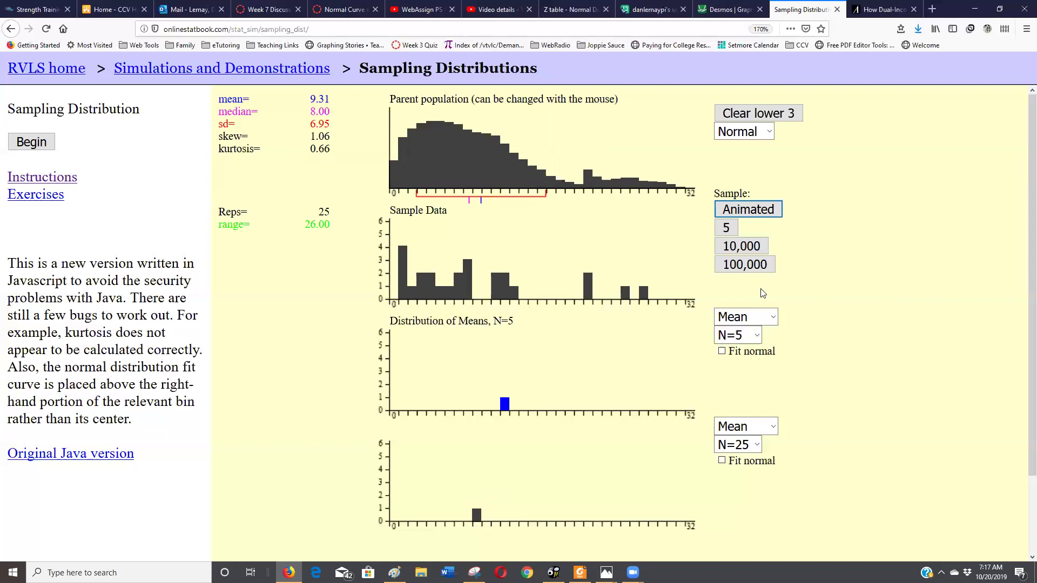
left_click(728, 211)
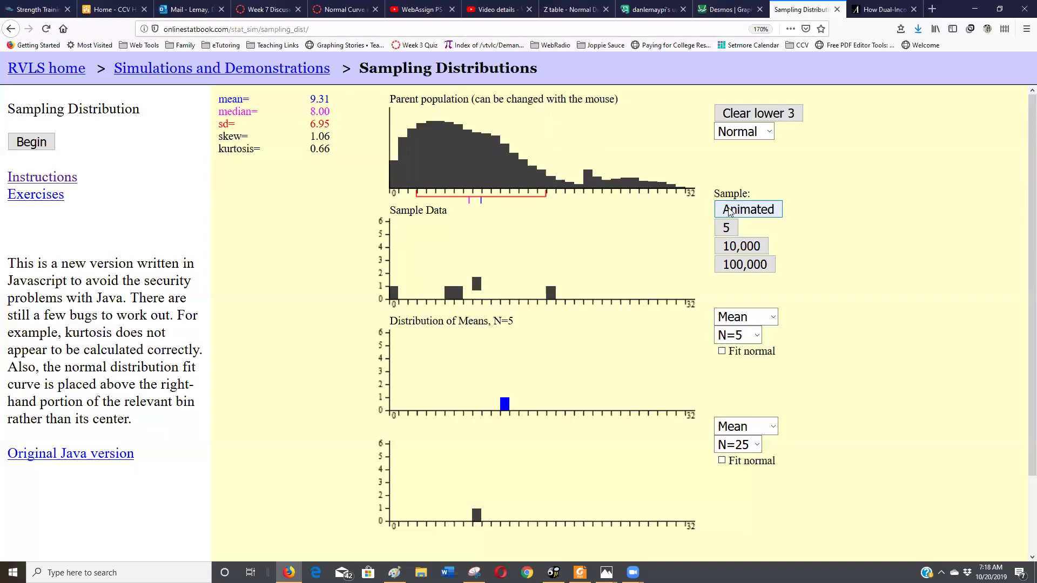
left_click(729, 211)
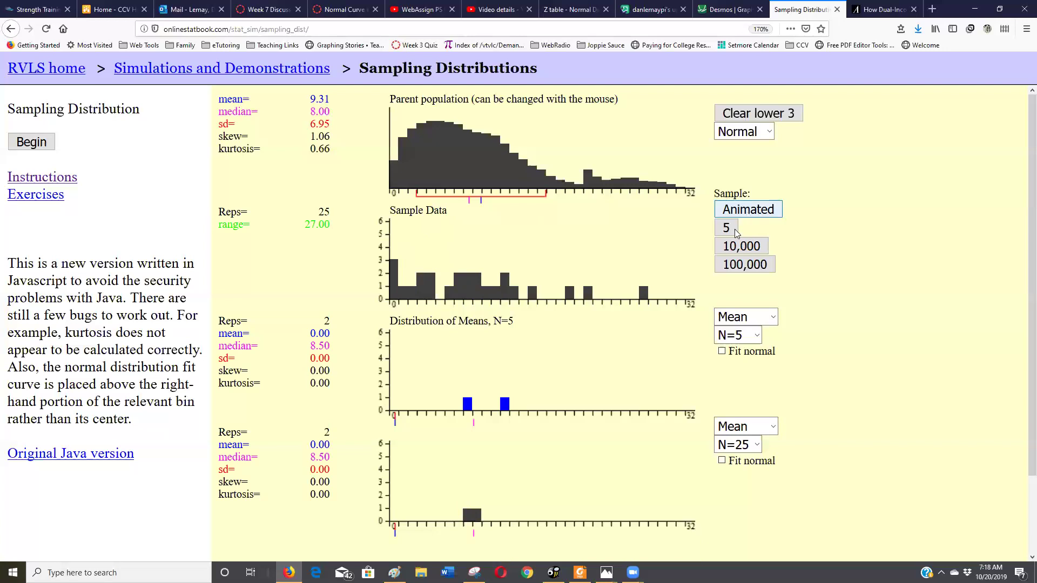
- Add five samples at once, bringing both means plots to 7 reps
left_click(720, 232)
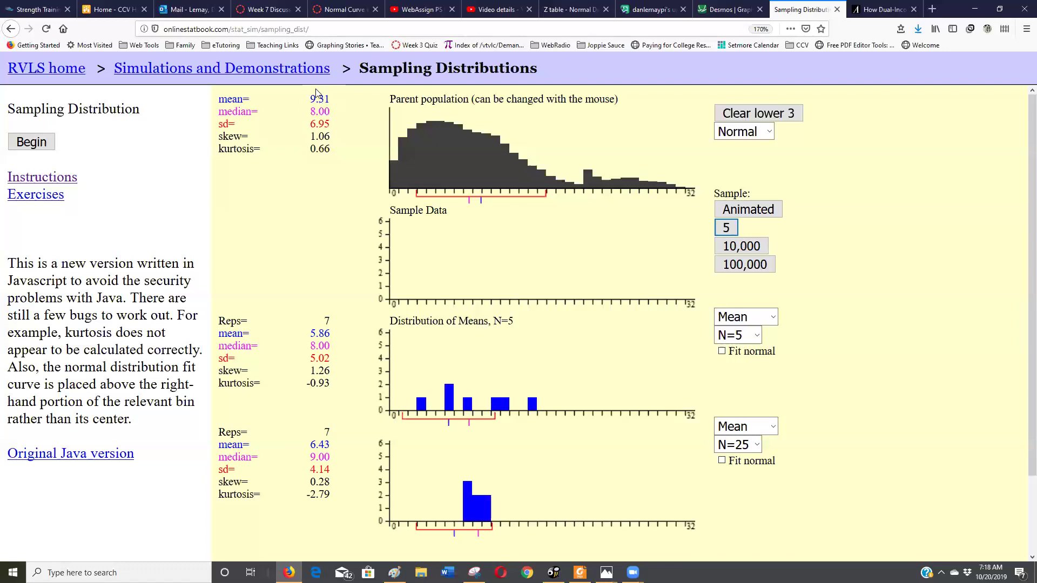
- Draw 10,000 samples at once so both plots hold 10007 means (sd 3.11 for N=5, 1.41 for N=25)
left_click(757, 248)
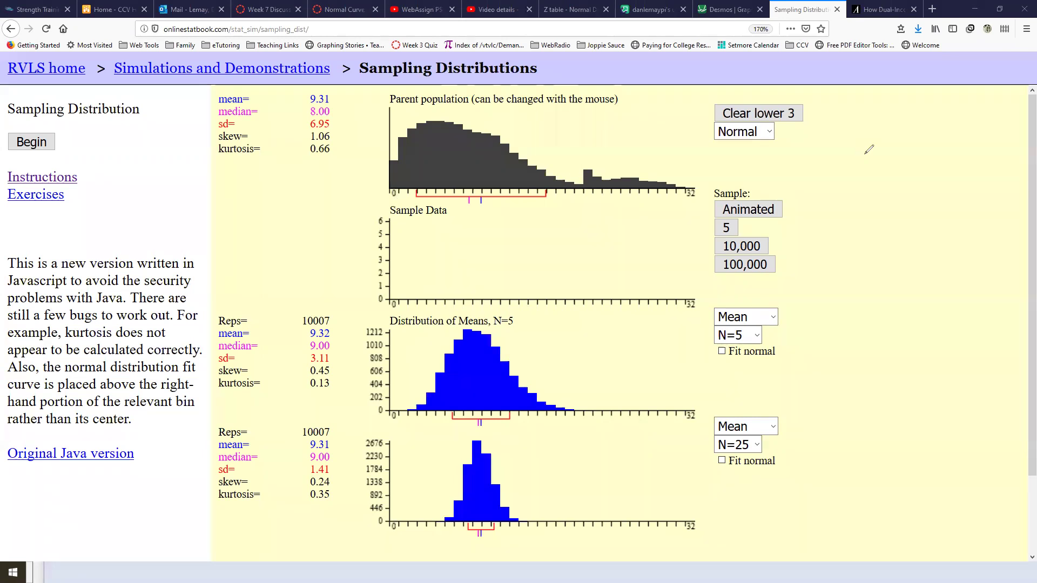
- Handwrite σ/√n beside the Sample buttons, undoing one stray pen stroke
left_click_drag(871, 153, 886, 150)
left_click_drag(839, 186, 874, 186)
mouse_move(838, 210)
left_mouse_down()
mouse_move(879, 196)
mouse_move(869, 201)
mouse_move(876, 220)
left_mouse_up()
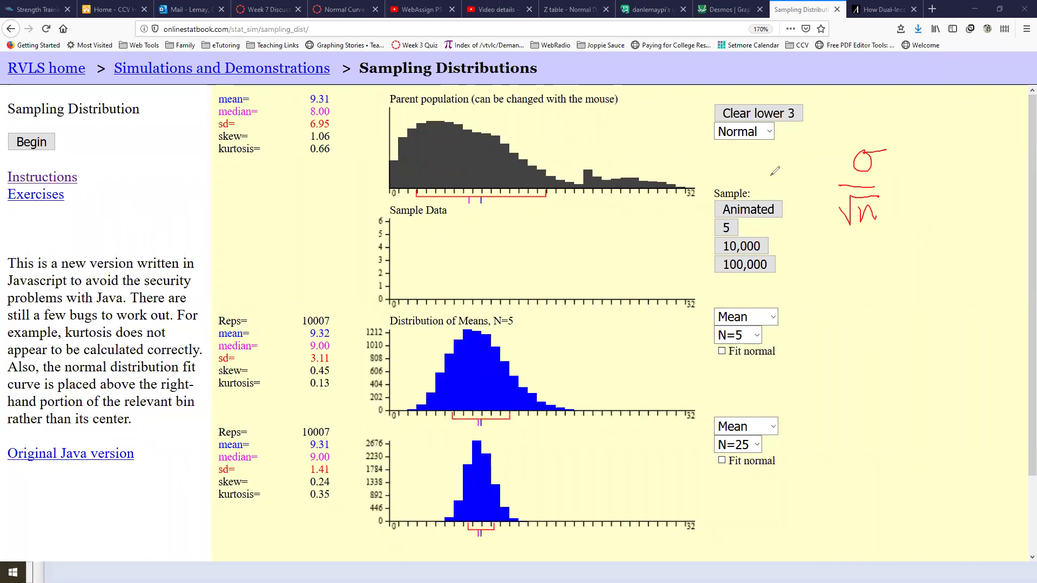
mouse_move(779, 180)
left_mouse_down()
mouse_move(769, 172)
mouse_move(778, 161)
mouse_move(769, 187)
left_mouse_up()
key("ctrl+z")
key("ctrl+z")
- Prefix the formula with σx̄ = and begin writing 6.95/√5 beside the N=5 histogram
mouse_move(779, 167)
left_mouse_down()
mouse_move(792, 165)
mouse_move(792, 180)
left_mouse_up()
left_click_drag(786, 186, 795, 197)
mouse_move(797, 185)
left_mouse_down()
mouse_move(789, 199)
mouse_move(821, 171)
left_mouse_up()
left_click_drag(810, 178, 822, 177)
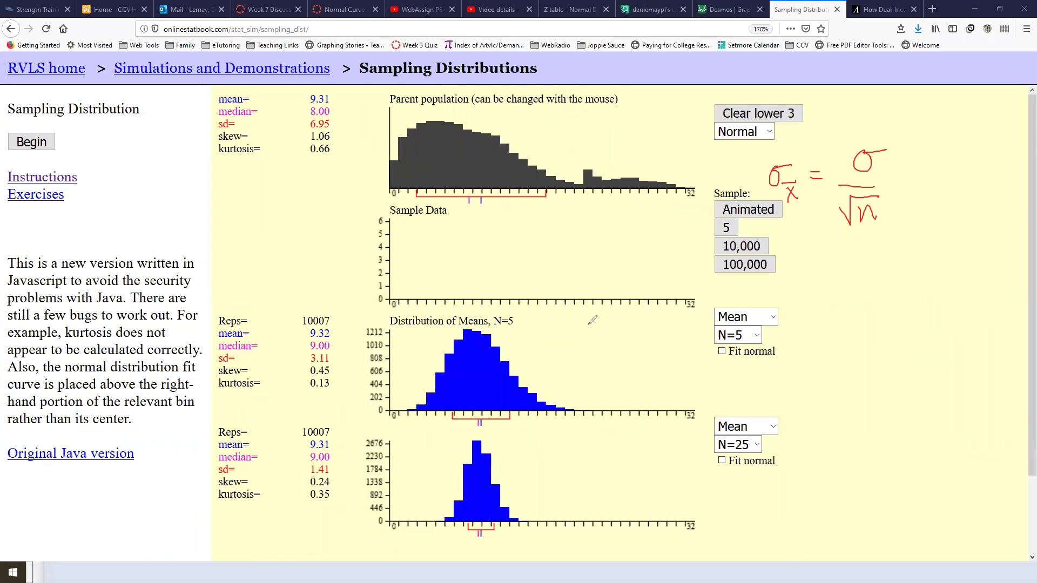
mouse_move(585, 309)
left_mouse_down()
mouse_move(588, 330)
mouse_move(605, 324)
mouse_move(610, 340)
mouse_move(627, 323)
mouse_move(605, 365)
left_mouse_up()
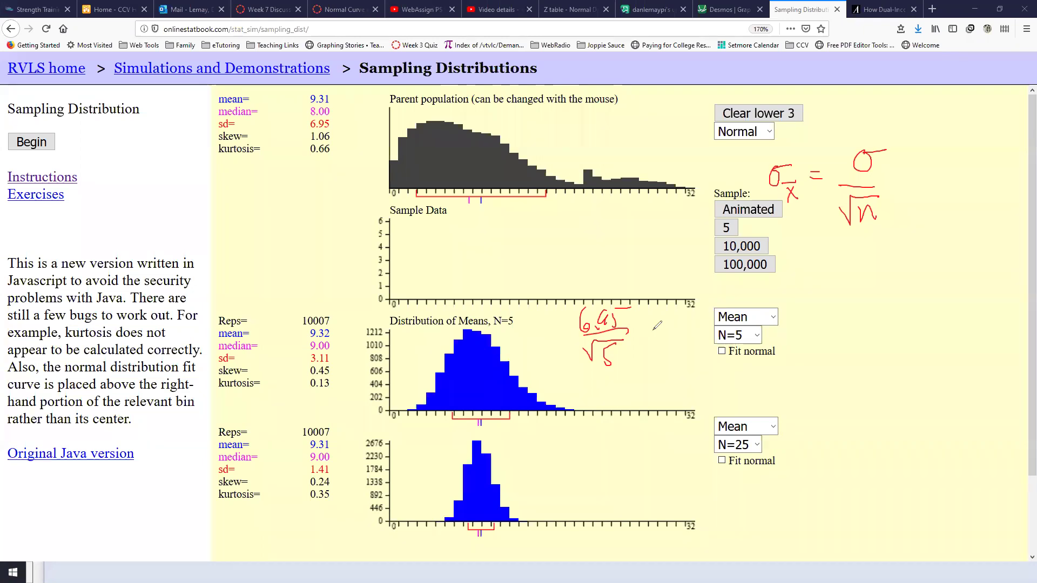
- Write ≈ 3.1 after 6.95/√5 and draw a line linking it to the observed sd 3.11
left_click_drag(646, 321, 655, 336)
mouse_move(667, 318)
left_mouse_down()
mouse_move(652, 336)
mouse_move(670, 335)
left_mouse_up()
left_click(691, 332)
left_click_drag(701, 311, 703, 335)
mouse_move(310, 355)
left_mouse_down()
mouse_move(633, 378)
mouse_move(675, 348)
left_mouse_up()
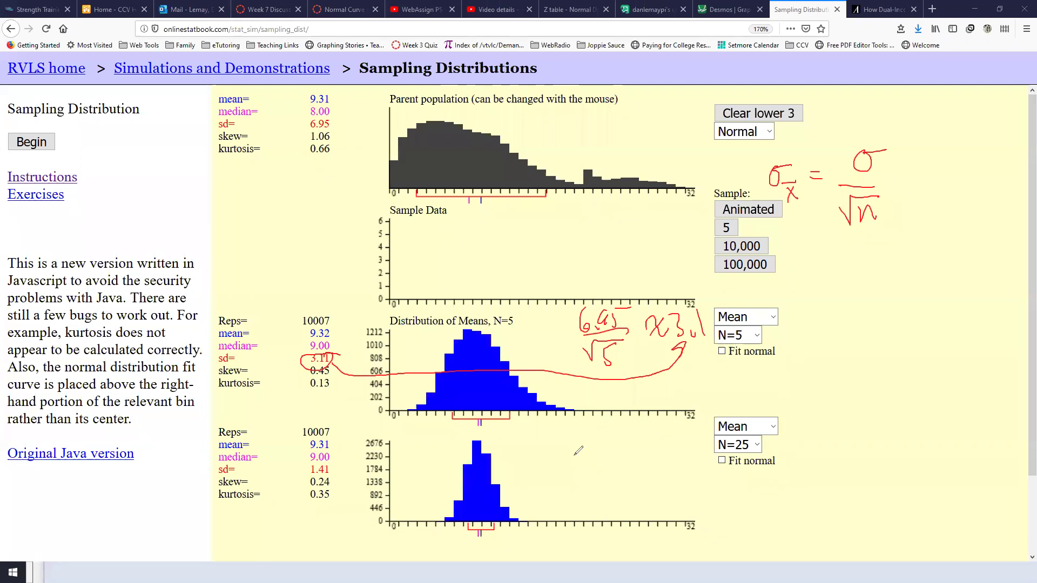
- Start writing σx̄ = beside the N=25 histogram
left_click_drag(577, 454, 603, 463)
left_click_drag(591, 468, 603, 479)
mouse_move(603, 468)
left_mouse_down()
mouse_move(594, 480)
mouse_move(625, 450)
mouse_move(632, 458)
left_mouse_up()
- Write 6.95/√25 beside the N=25 histogram and tick the population sd 6.95
mouse_move(653, 422)
left_mouse_down()
mouse_move(647, 435)
mouse_move(669, 439)
mouse_move(707, 405)
left_mouse_up()
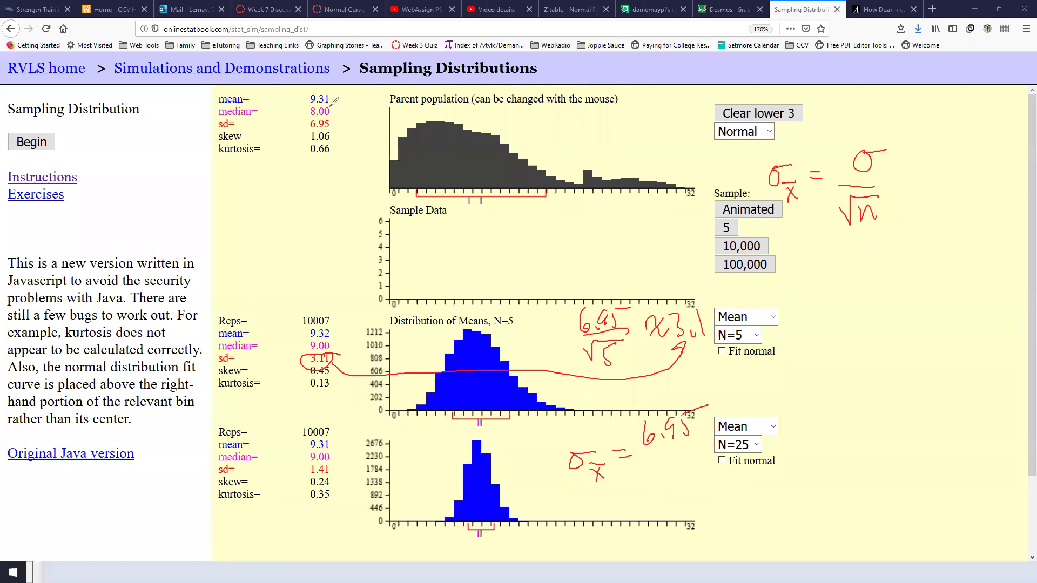
left_click_drag(333, 122, 354, 115)
left_click_drag(641, 451, 700, 443)
mouse_move(654, 473)
left_mouse_down()
mouse_move(696, 455)
mouse_move(682, 482)
left_mouse_up()
left_click_drag(695, 468, 685, 483)
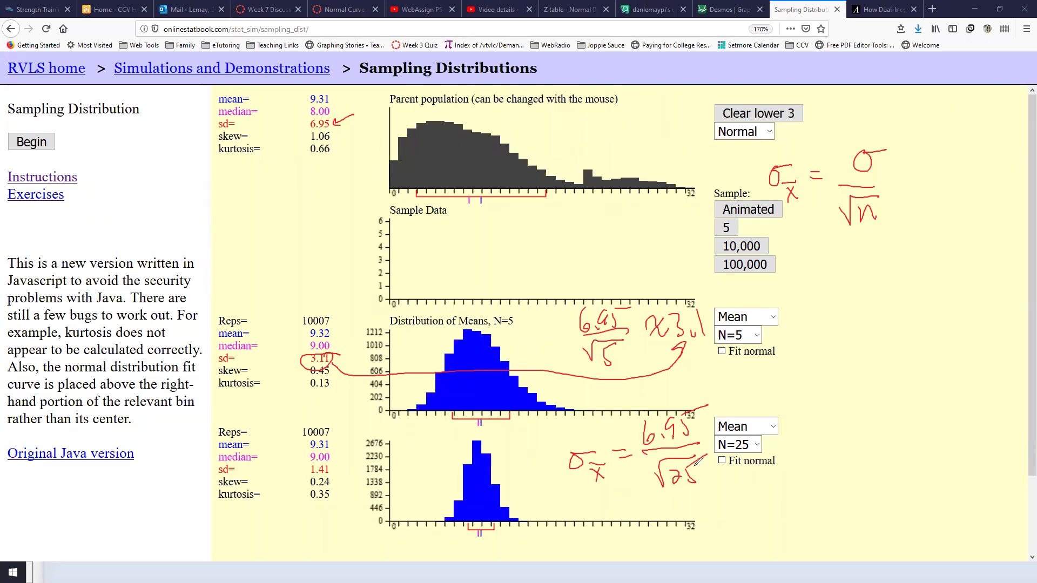
- Write the result ≈ 1.39 and circle the observed sd 1.41
left_click_drag(719, 484, 721, 504)
left_click(743, 503)
mouse_move(755, 477)
left_mouse_down()
mouse_move(761, 500)
mouse_move(783, 506)
left_mouse_up()
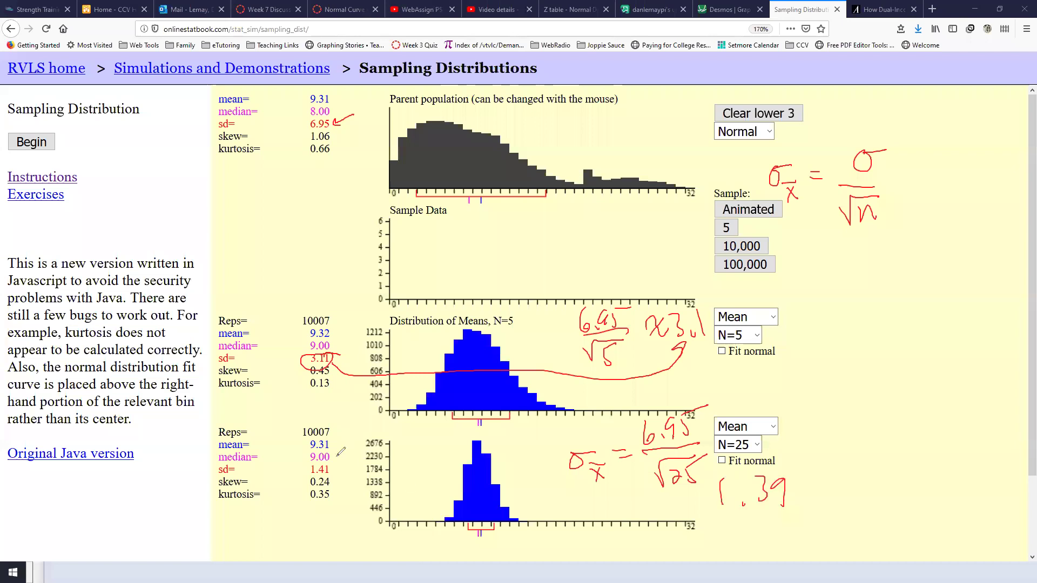
mouse_move(299, 467)
left_mouse_down()
mouse_move(348, 459)
mouse_move(344, 474)
left_mouse_up()
- Write x̄ left of the N=25 histogram, circle Reps 10007, and arrow to the axis's right end
left_click_drag(409, 477, 430, 474)
left_click_drag(417, 483, 429, 499)
left_click_drag(428, 483, 419, 499)
mouse_move(302, 419)
left_mouse_down()
mouse_move(328, 419)
mouse_move(300, 420)
left_mouse_up()
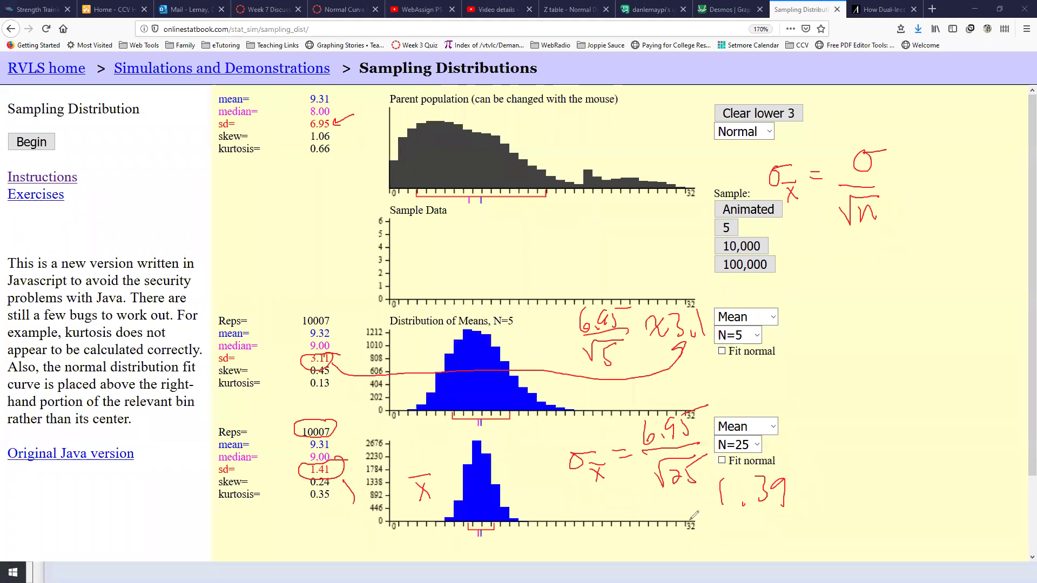
mouse_move(678, 533)
left_mouse_down()
mouse_move(716, 520)
mouse_move(715, 533)
left_mouse_up()
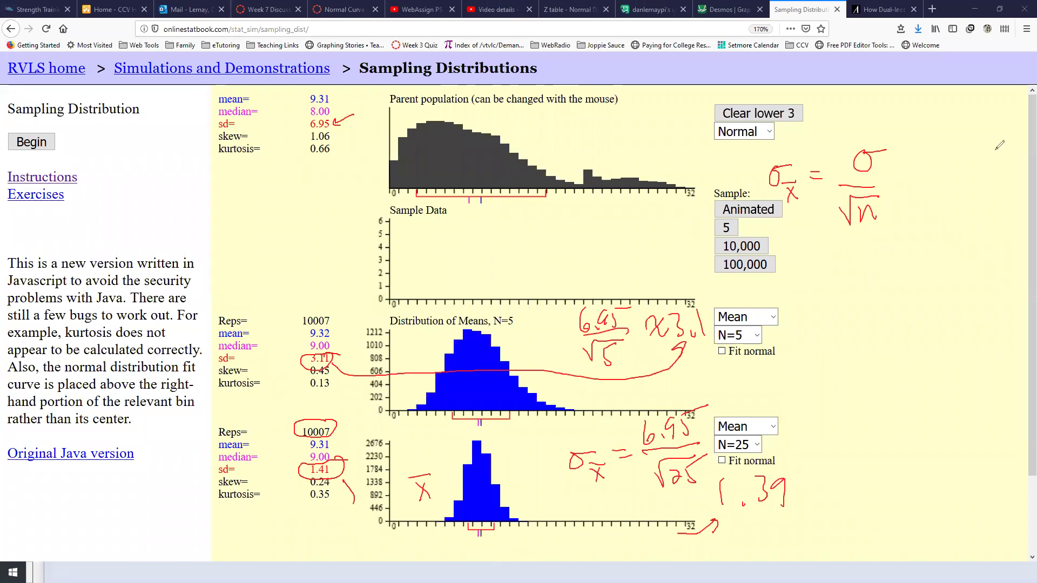